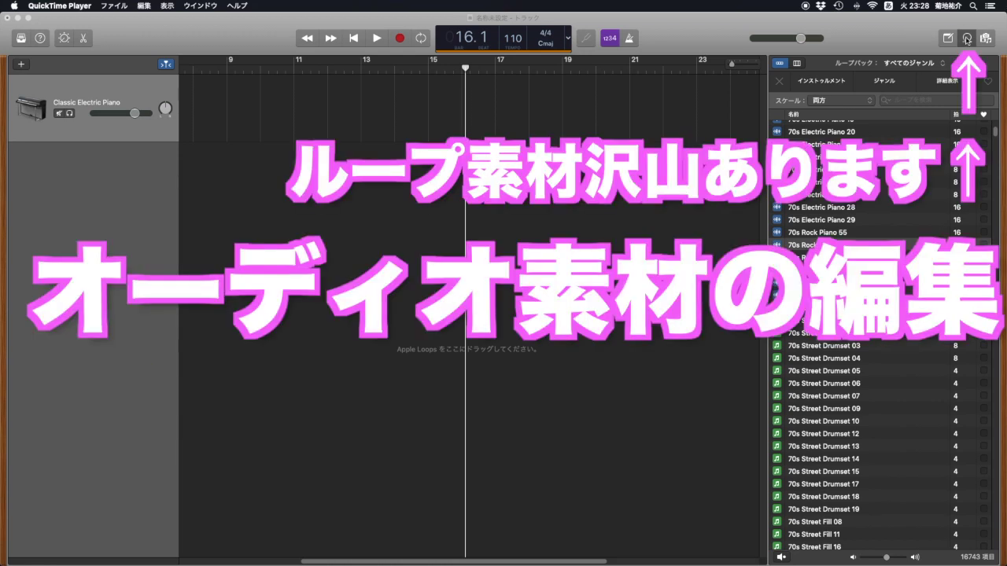
Step: Display the Apple Loops list, audition the 70s Rock Piano 56 loop and place it on a new track at bar 11
{"action": "left_click", "coordinate": [966, 38]}
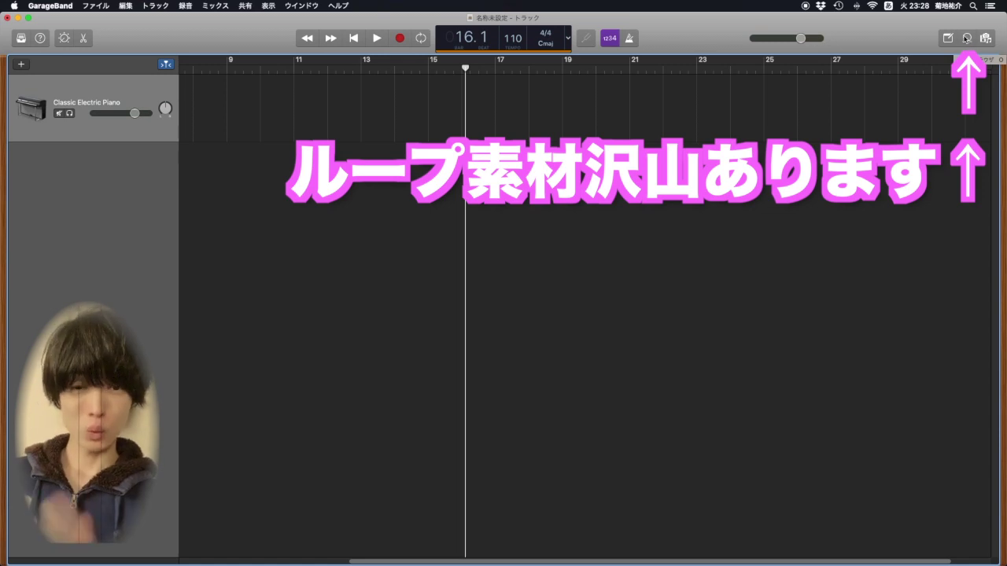
{"action": "left_click", "coordinate": [966, 41]}
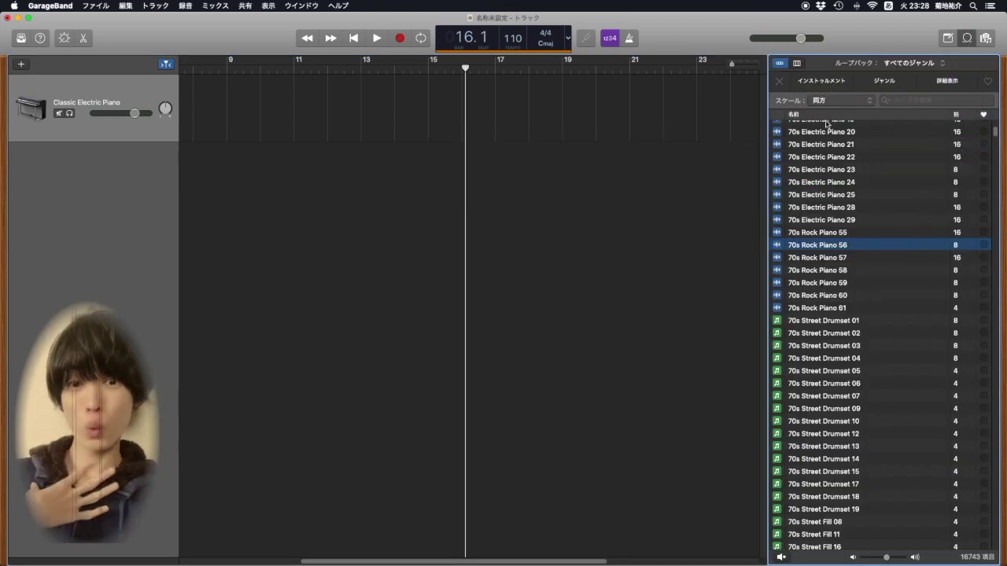
{"action": "left_click", "coordinate": [809, 256]}
{"action": "left_click", "coordinate": [812, 246]}
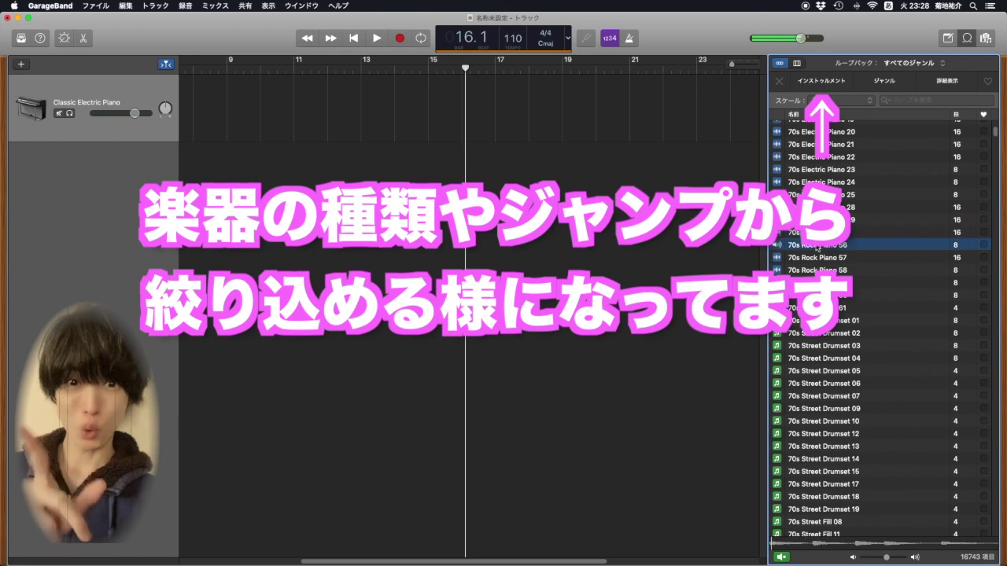
{"action": "left_click_drag", "start_coordinate": [816, 248], "coordinate": [296, 193]}
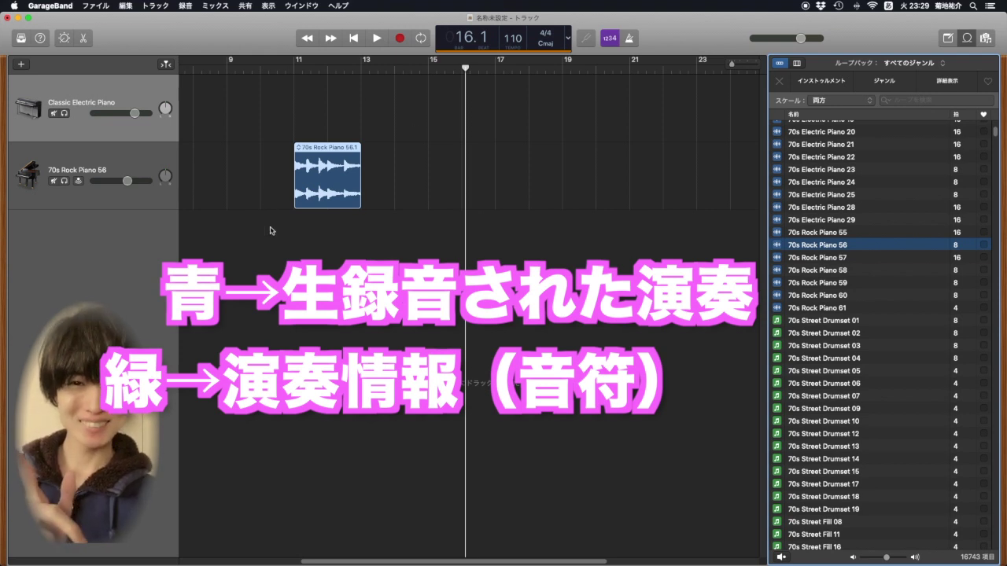
Step: Audition the 70s Street Drumset 04 loop and place it on a new track at bar 15
{"action": "left_click", "coordinate": [821, 359]}
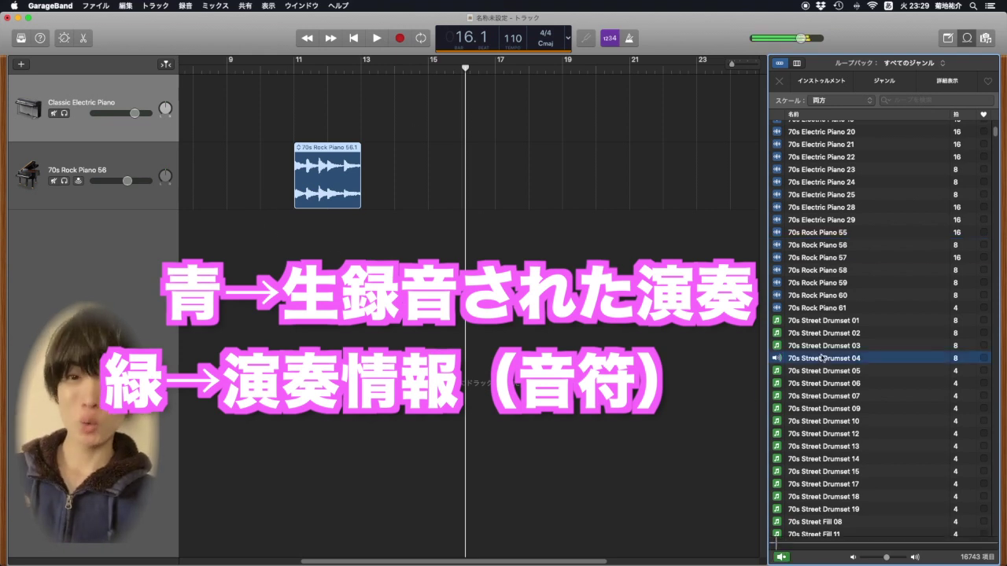
{"action": "left_click_drag", "start_coordinate": [821, 358], "coordinate": [428, 252]}
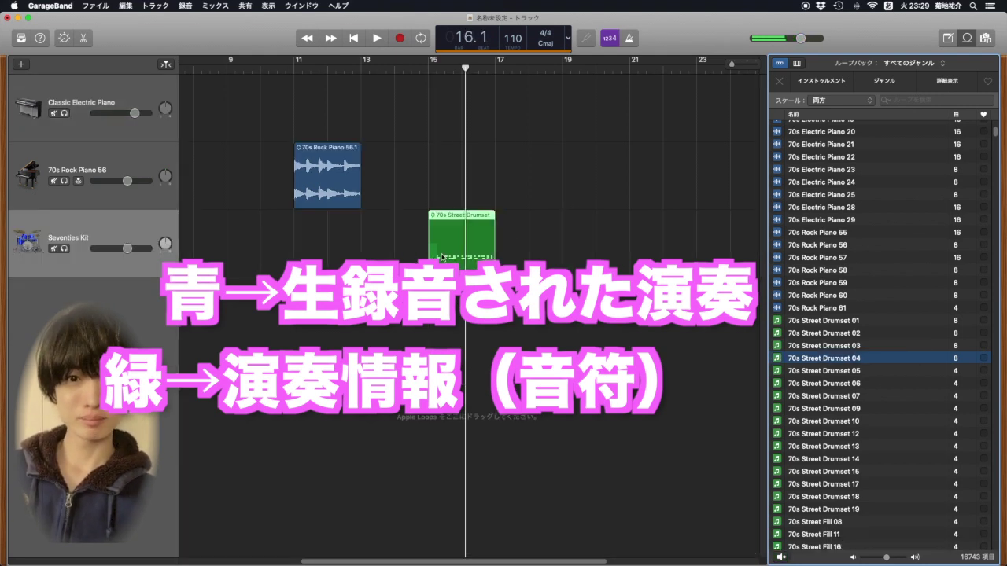
Step: Inspect the drum region's notes in the piano roll by selecting groups of them, and close the editor
{"action": "double_click", "coordinate": [429, 251]}
{"action": "left_click_drag", "start_coordinate": [251, 387], "coordinate": [621, 467]}
{"action": "left_click", "coordinate": [410, 394]}
{"action": "left_click_drag", "start_coordinate": [364, 400], "coordinate": [404, 416]}
{"action": "left_click_drag", "start_coordinate": [358, 386], "coordinate": [657, 464]}
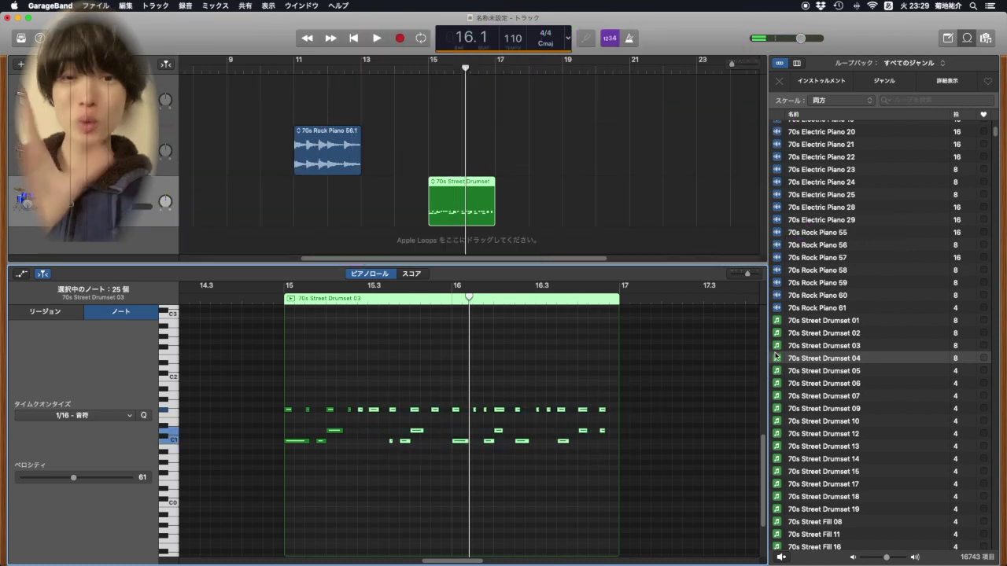
{"action": "double_click", "coordinate": [591, 324]}
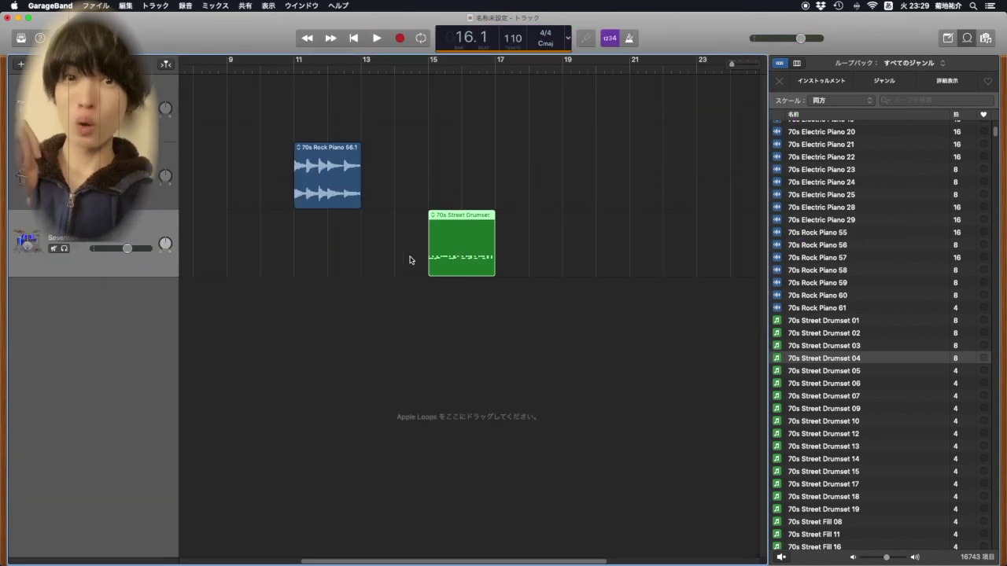
Step: Reopen the drum region in the piano roll and raise the note at 15.3 to pitch B1
{"action": "double_click", "coordinate": [446, 256]}
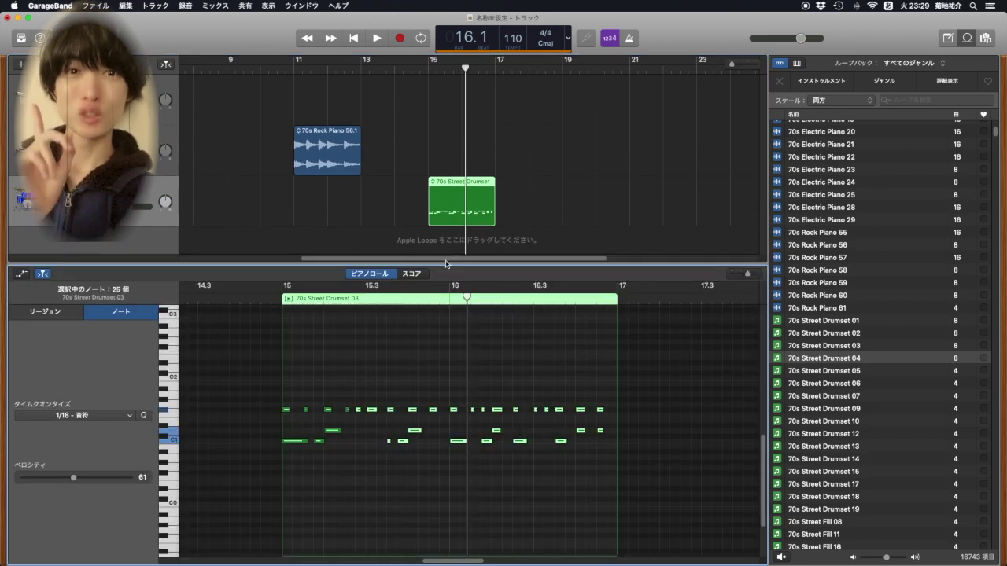
{"action": "left_click_drag", "start_coordinate": [374, 412], "coordinate": [371, 383]}
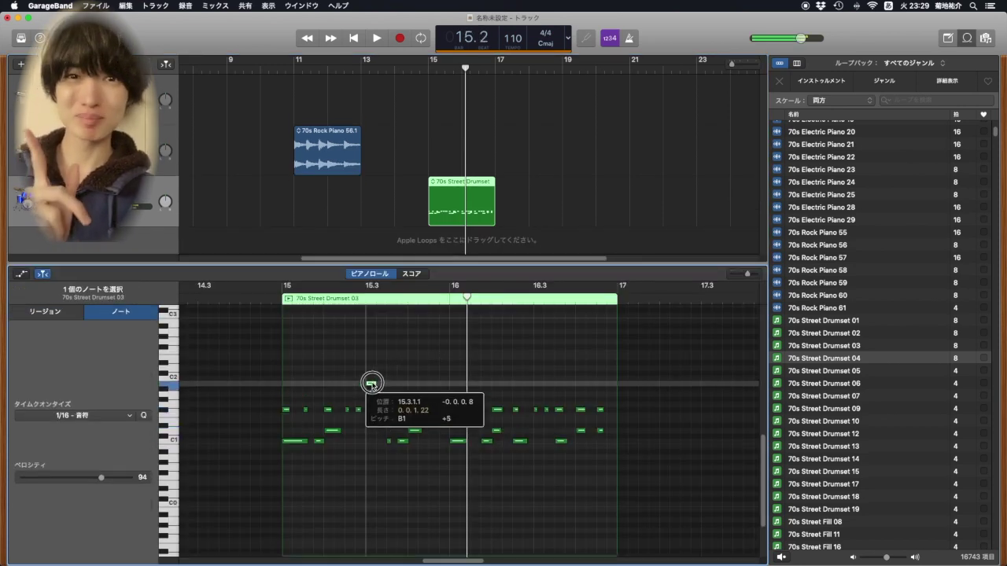
{"action": "left_click", "coordinate": [412, 431]}
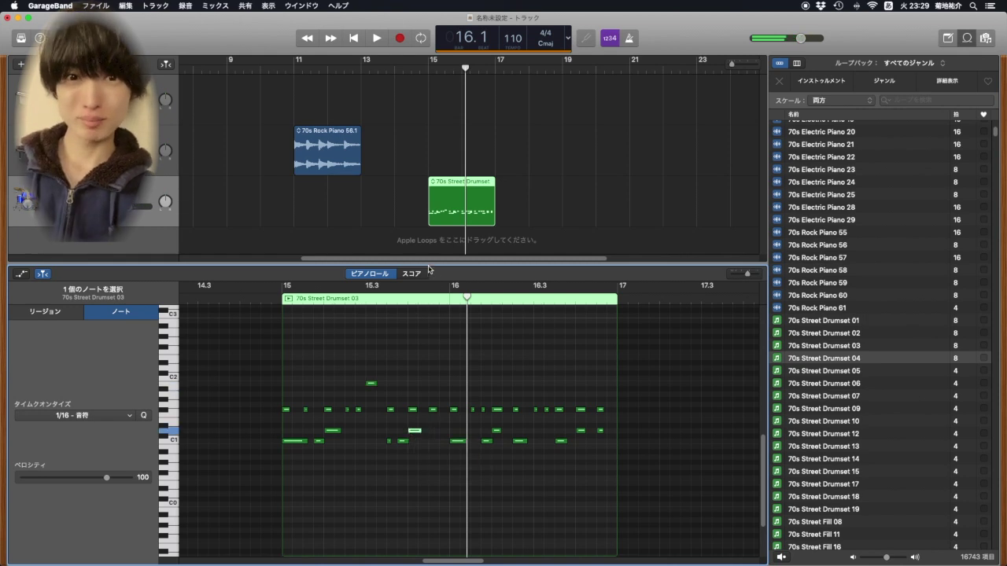
Step: Close the piano roll and delete the drum region from the timeline
{"action": "key", "text": "e"}
{"action": "key", "text": "Delete"}
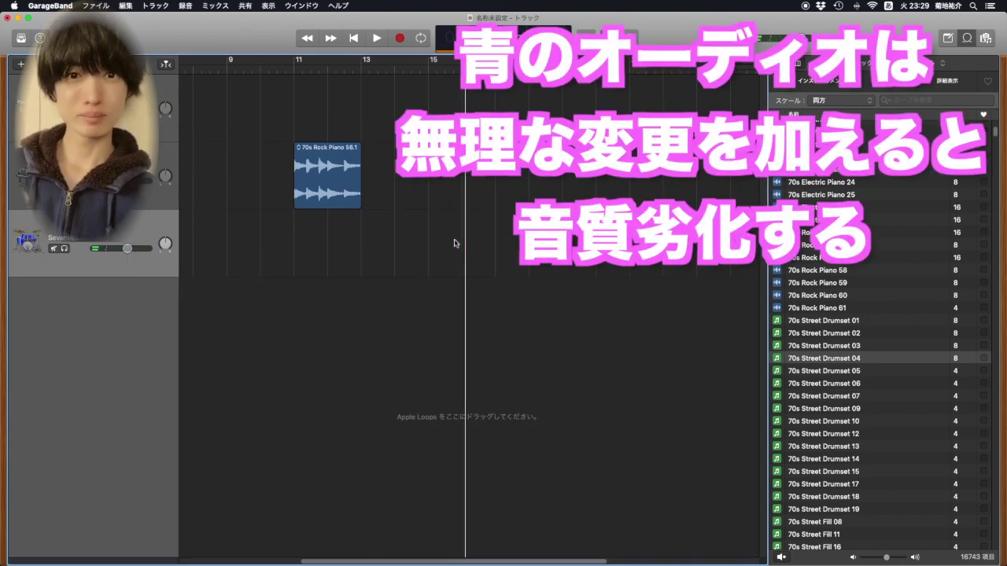
Step: View the 70s Rock Piano 56 region's waveform in the audio editor and close the editor
{"action": "double_click", "coordinate": [327, 168]}
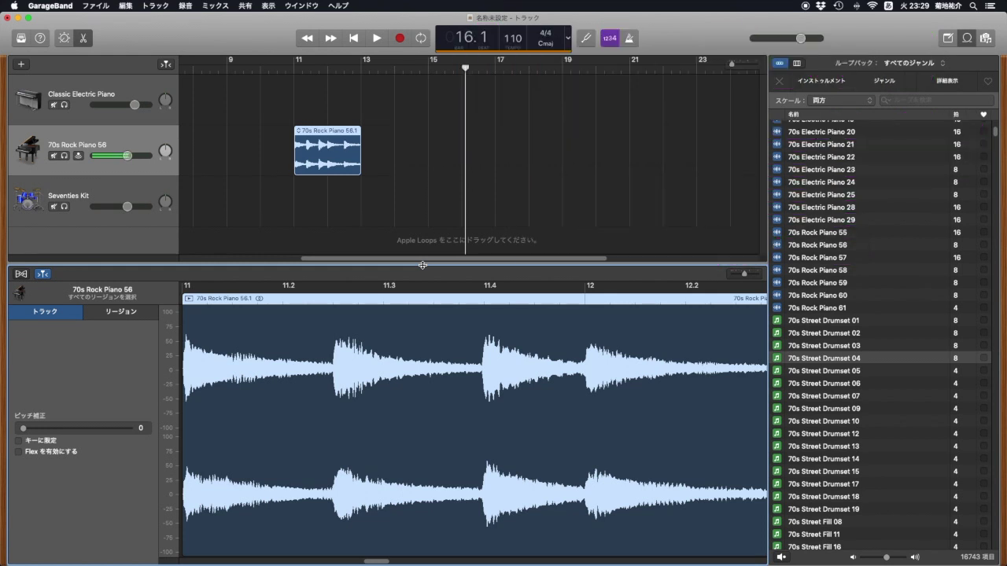
{"action": "left_click_drag", "start_coordinate": [422, 265], "coordinate": [421, 449]}
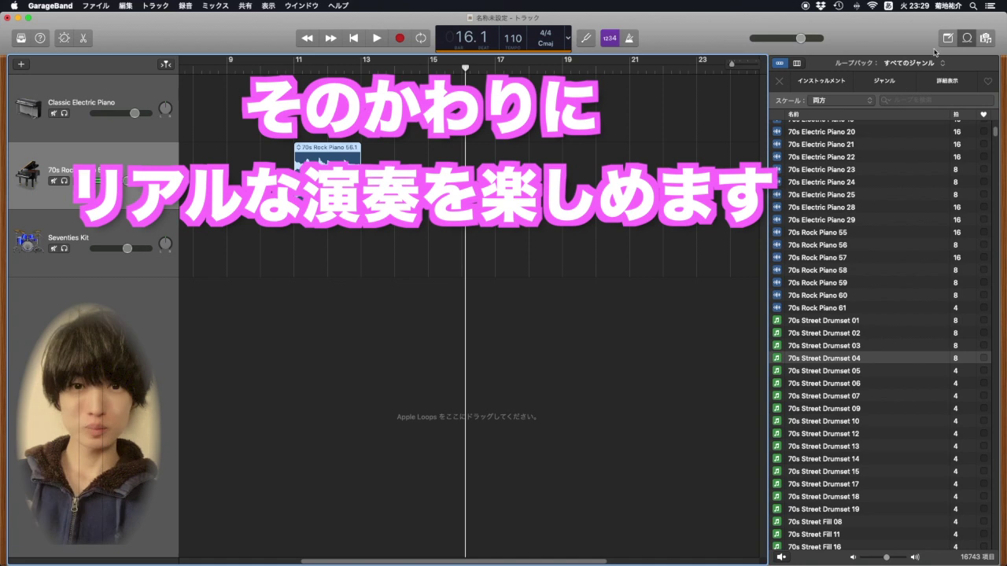
Step: Reopen the loop browser, show its genre filters and browse the loop list back towards its beginning
{"action": "left_click", "coordinate": [966, 38]}
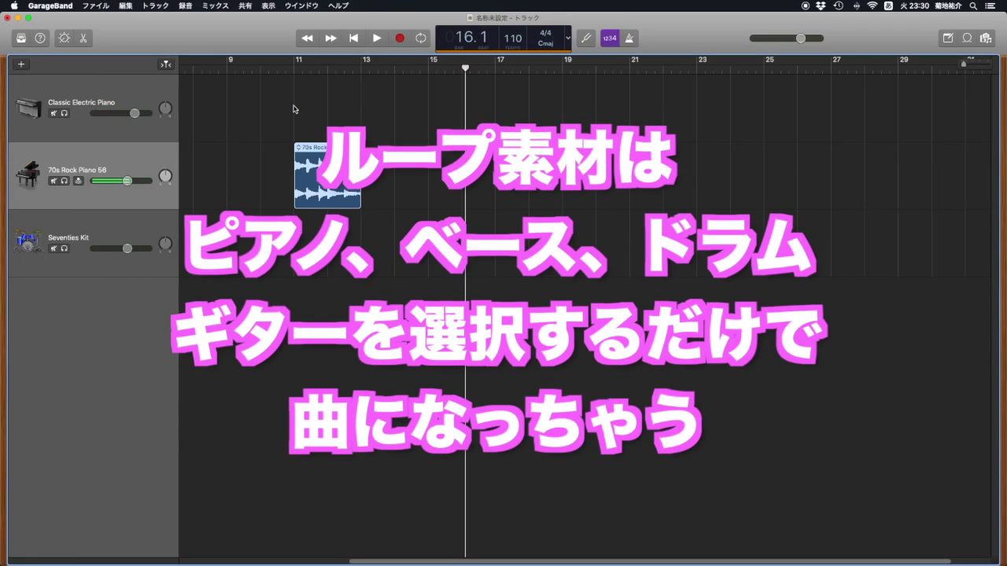
{"action": "left_click", "coordinate": [964, 38]}
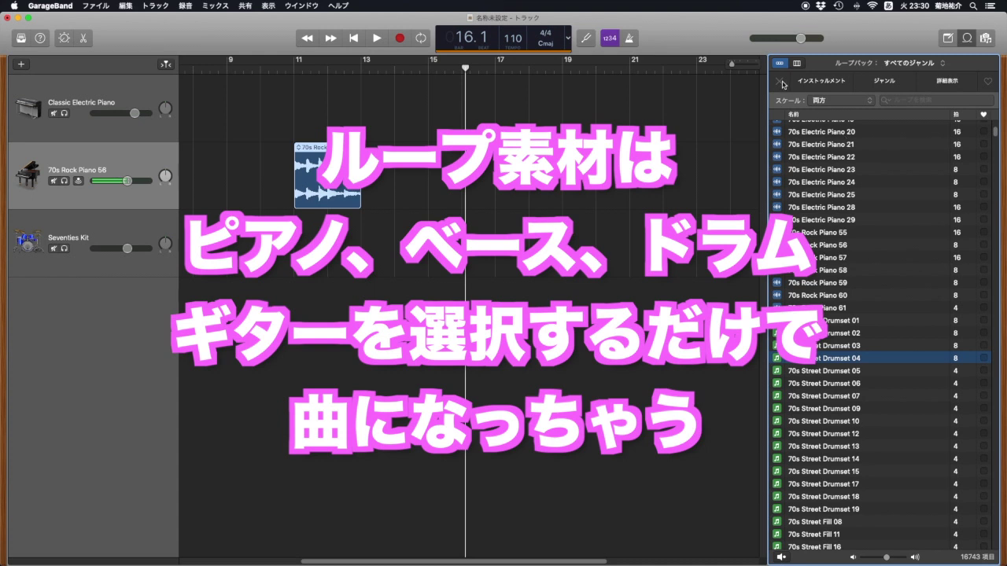
{"action": "left_click", "coordinate": [887, 88]}
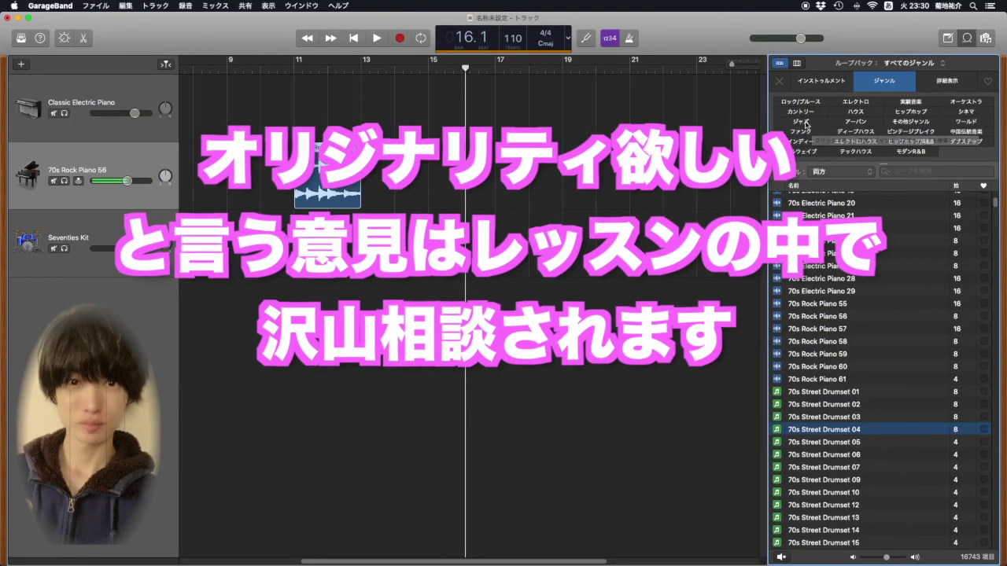
{"action": "scroll", "coordinate": [881, 369], "scroll_direction": "up", "scroll_amount": 5}
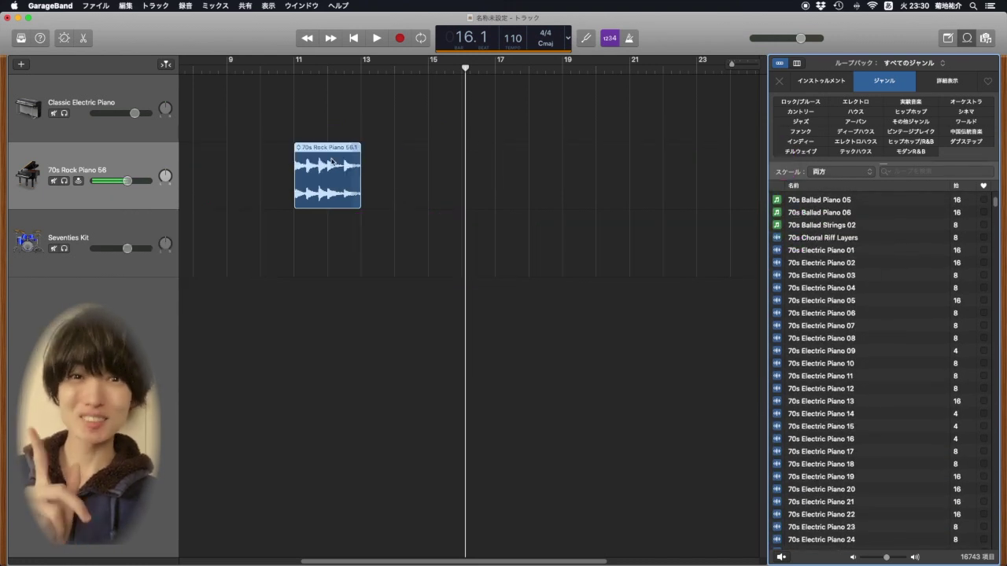
Step: Play the 70s Rock Piano 56 region from bar 11 and stop playback
{"action": "left_click", "coordinate": [288, 66]}
{"action": "key", "text": "space"}
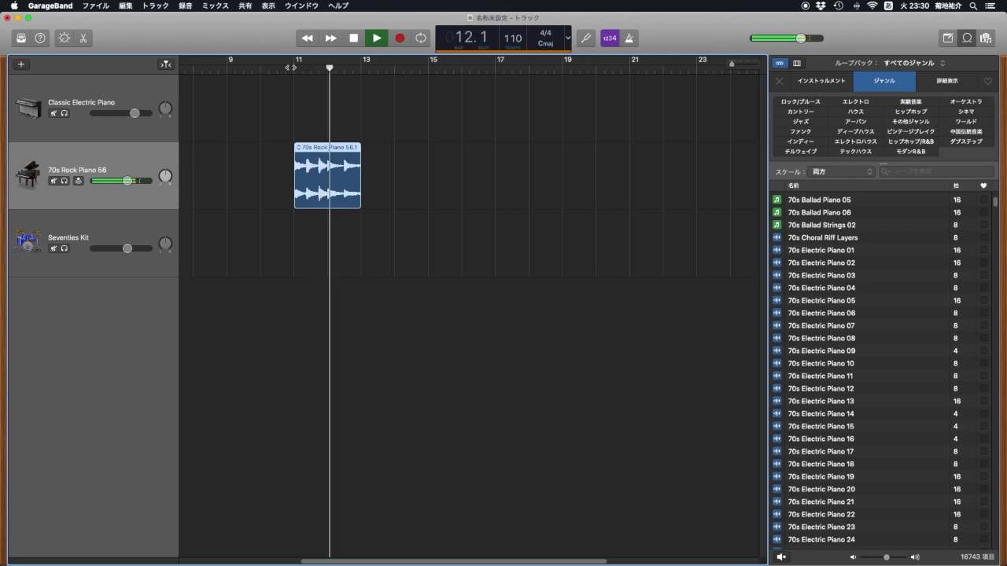
{"action": "key", "text": "space"}
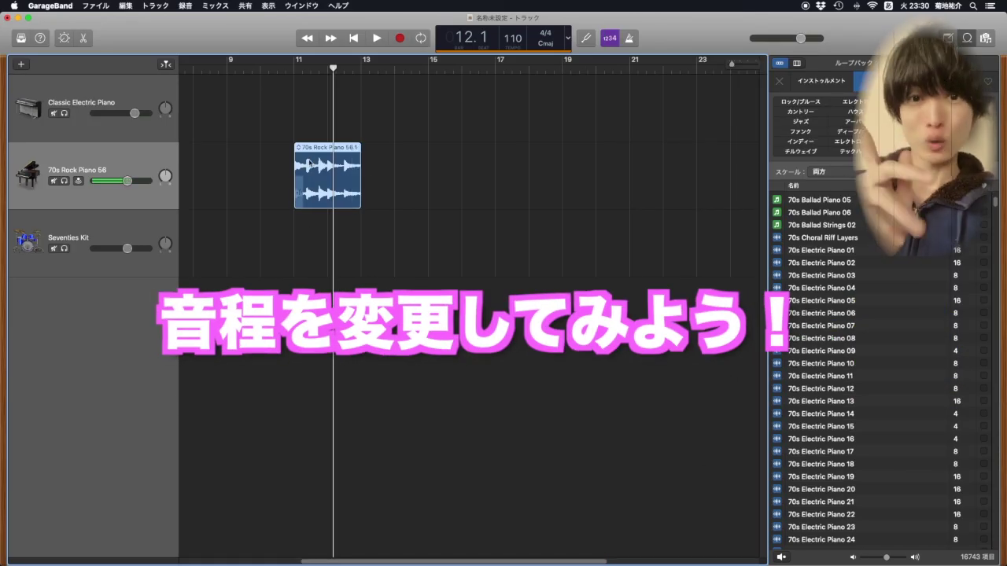
Step: Open the 70s Rock Piano 56 region in the audio editor and show its region-level settings
{"action": "double_click", "coordinate": [325, 148]}
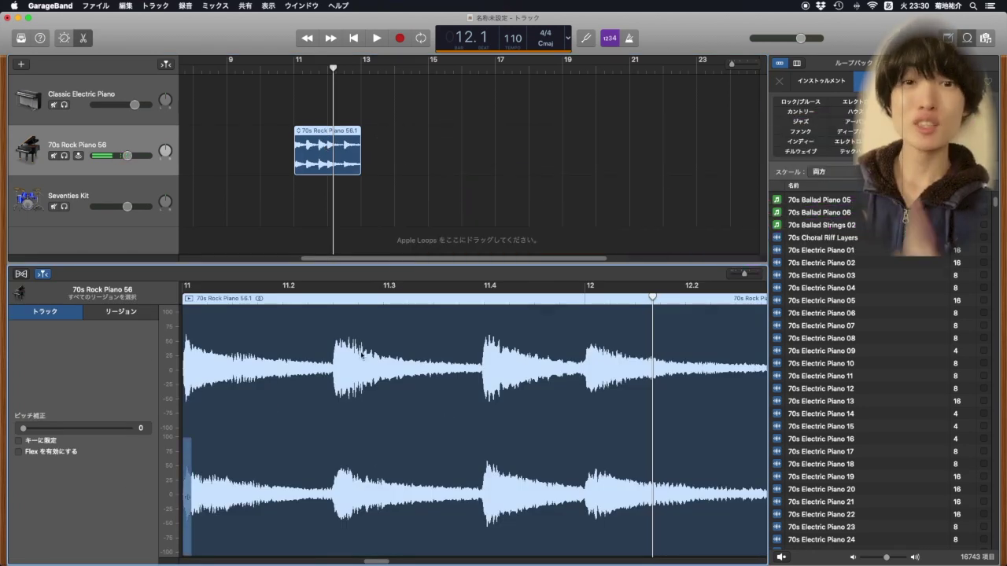
{"action": "left_click", "coordinate": [121, 313]}
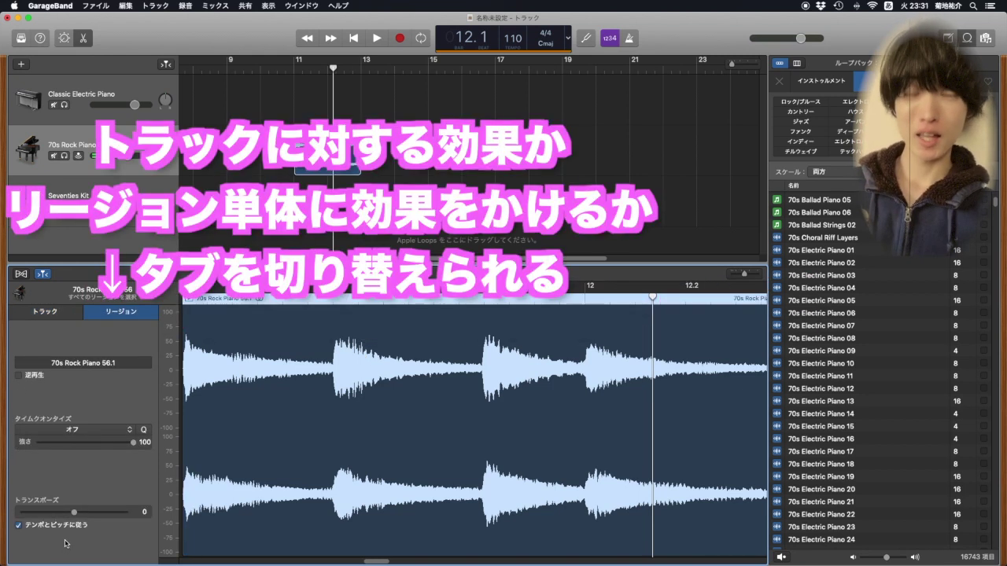
{"action": "left_click", "coordinate": [58, 312]}
{"action": "left_click", "coordinate": [122, 319]}
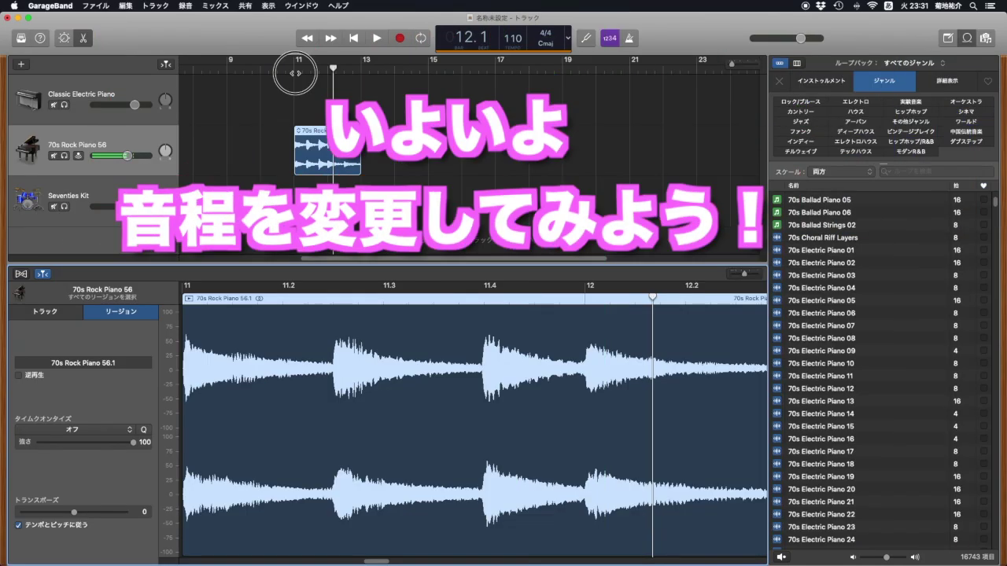
Step: Move the playhead to bar 11, transpose the piano region by 1 semitone and play it
{"action": "left_click", "coordinate": [295, 73]}
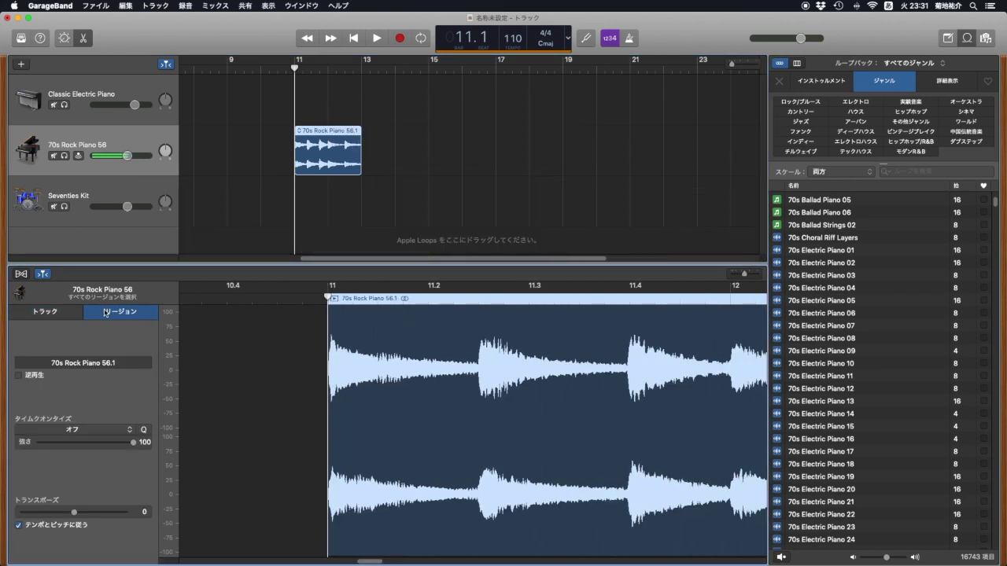
{"action": "left_click_drag", "start_coordinate": [74, 512], "coordinate": [78, 512]}
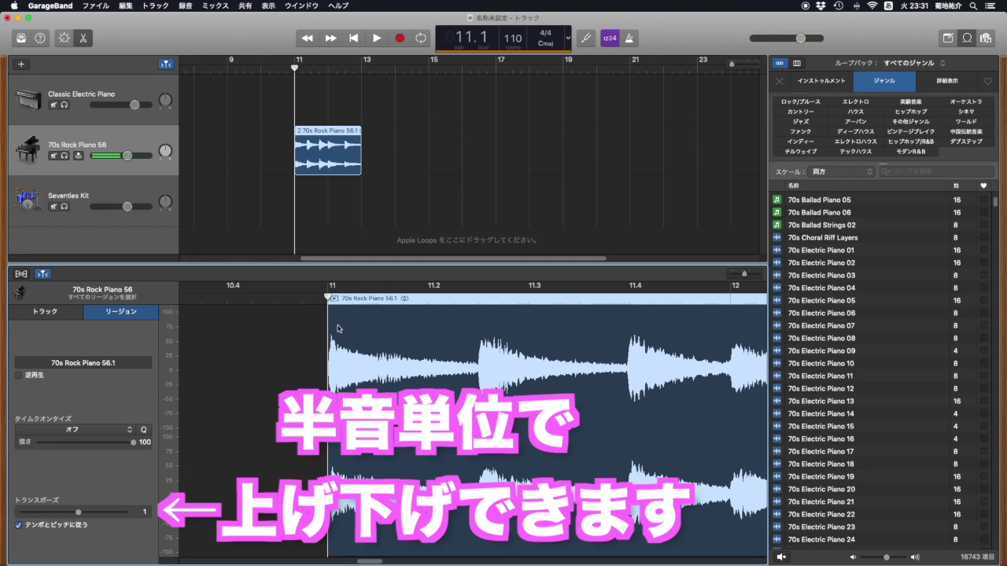
{"action": "key", "text": "space"}
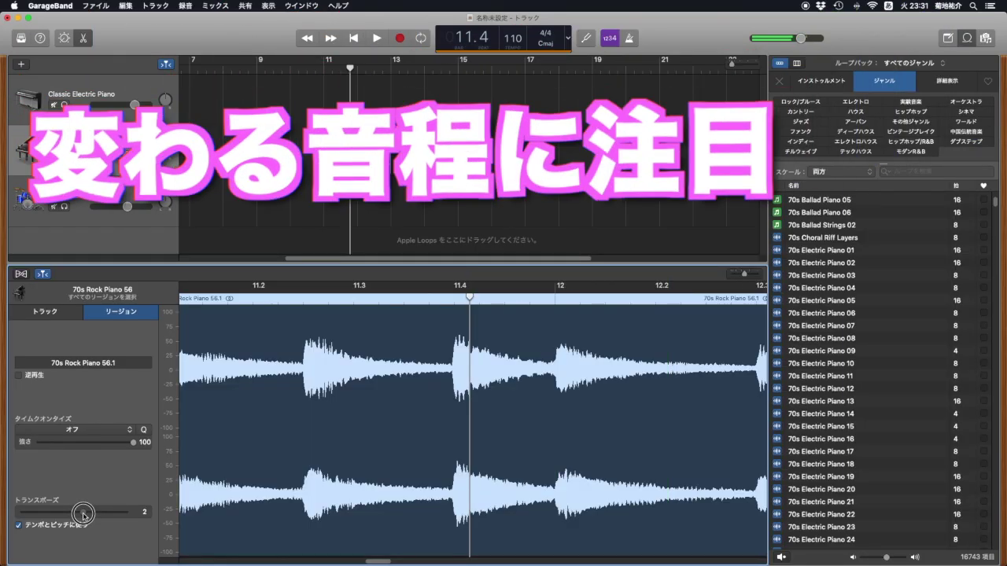
Step: Set the piano region's transpose to 2 semitones and listen to the result
{"action": "left_click_drag", "start_coordinate": [79, 512], "coordinate": [84, 513]}
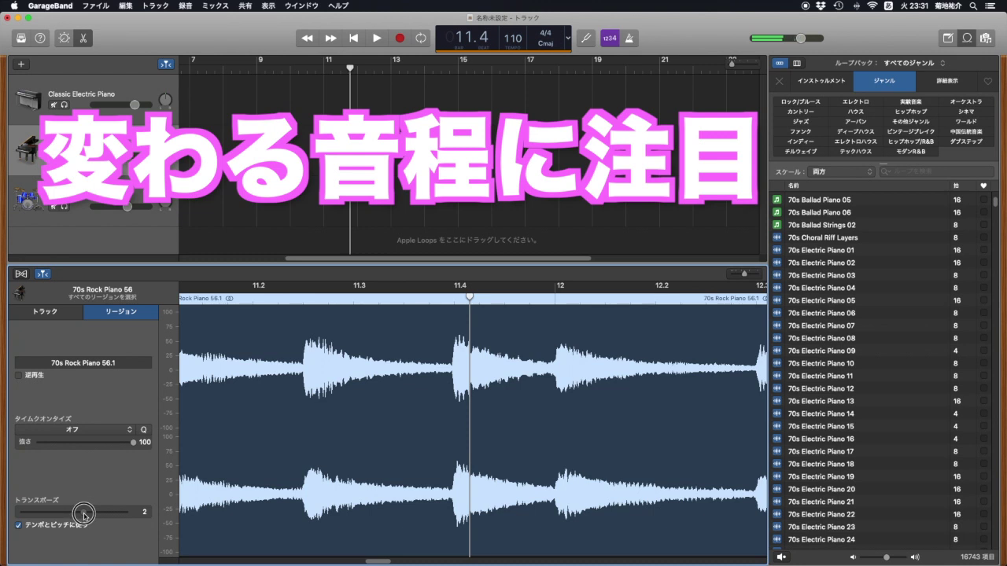
{"action": "key", "text": "space"}
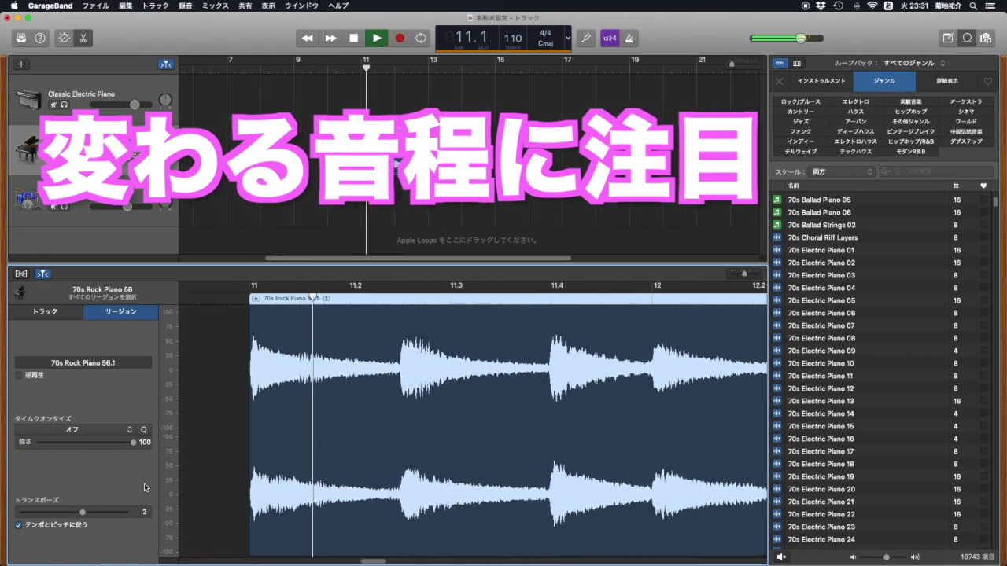
{"action": "key", "text": "space"}
Step: Raise the piano region's transpose to 5 semitones, play it and stop playback
{"action": "left_click_drag", "start_coordinate": [83, 513], "coordinate": [97, 515]}
{"action": "key", "text": "space"}
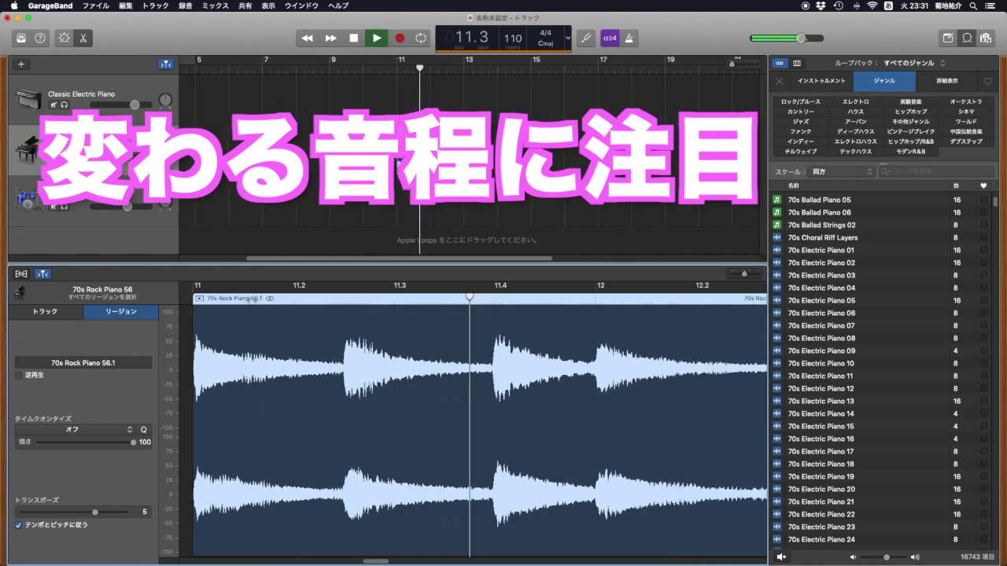
{"action": "key", "text": "space"}
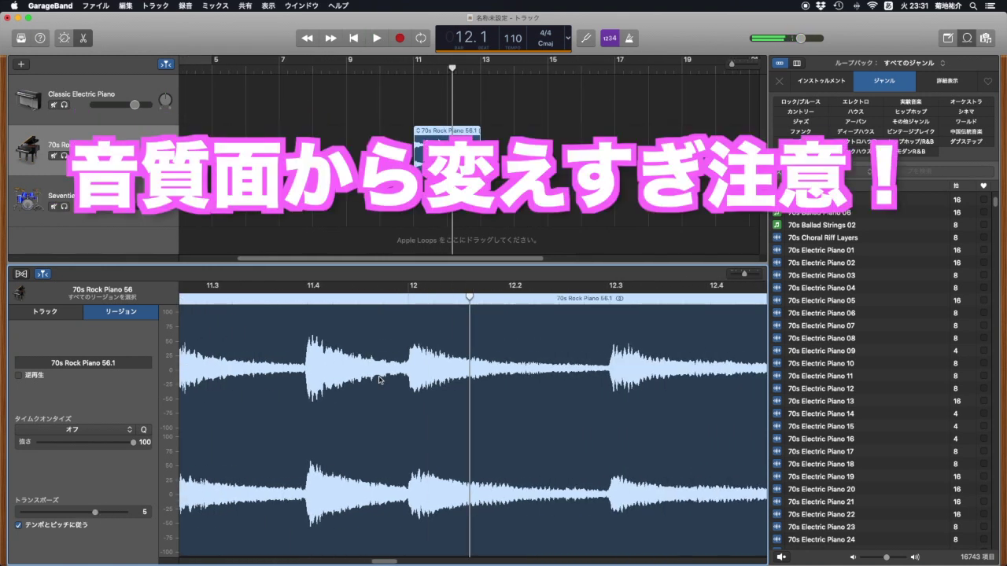
Step: Reset the piano region's transpose to 0
{"action": "scroll", "coordinate": [379, 380], "scroll_direction": "left", "scroll_amount": 5}
{"action": "scroll", "coordinate": [380, 380], "scroll_direction": "left", "scroll_amount": 3}
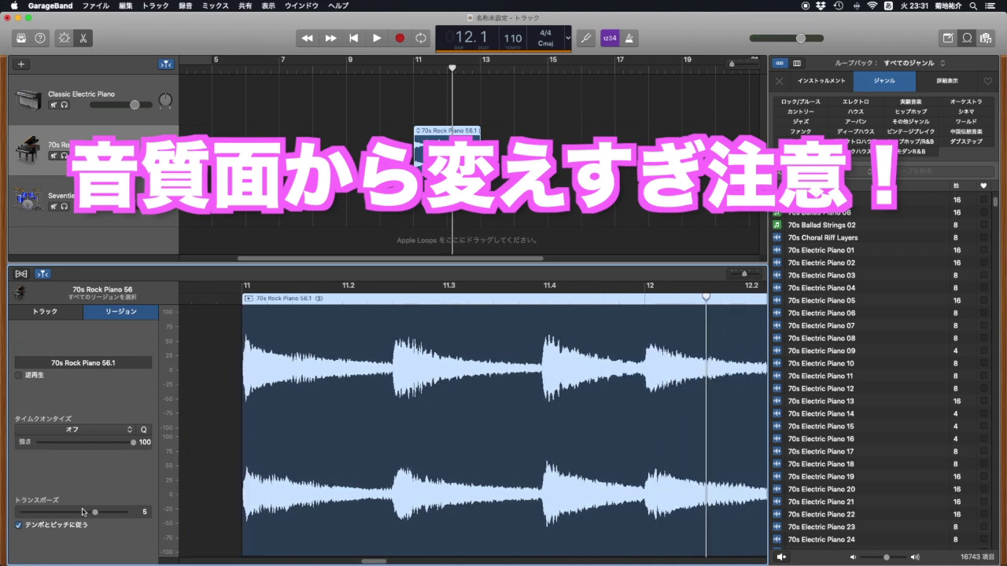
{"action": "left_click_drag", "start_coordinate": [84, 513], "coordinate": [74, 515]}
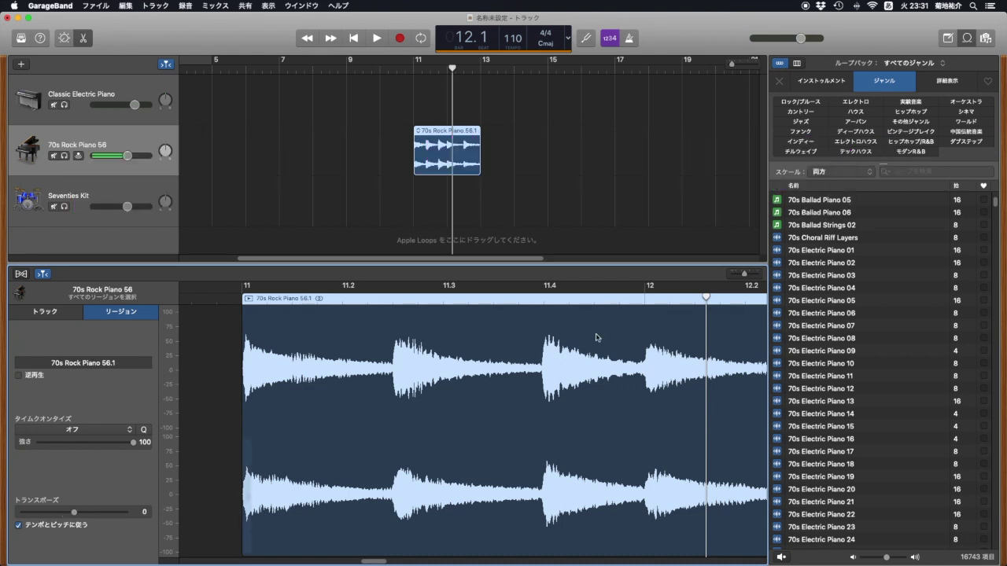